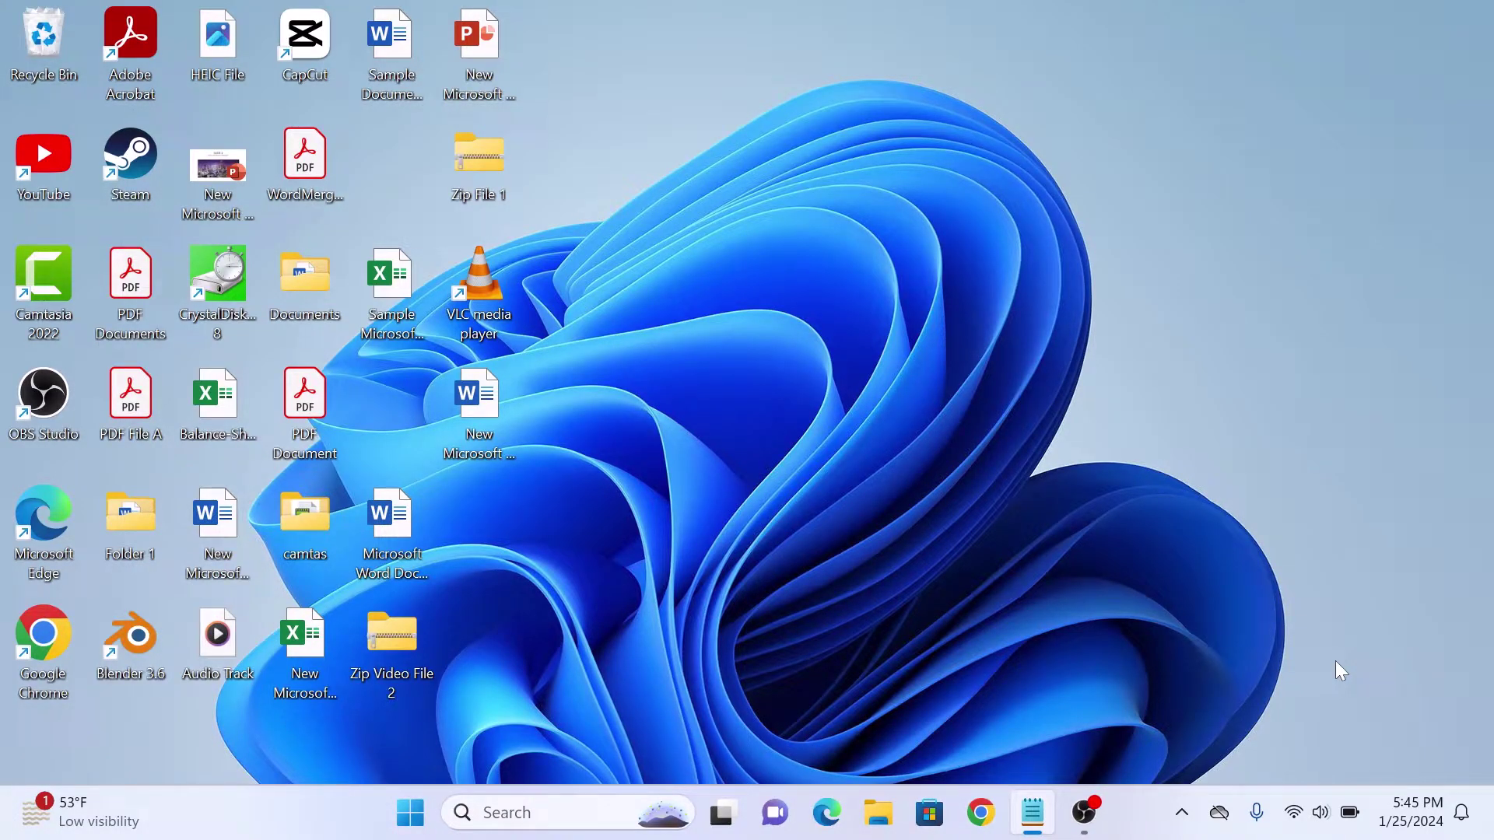
# - Open Windows Search from the taskbar to look for Windows Security
pyautogui.click(561, 813)
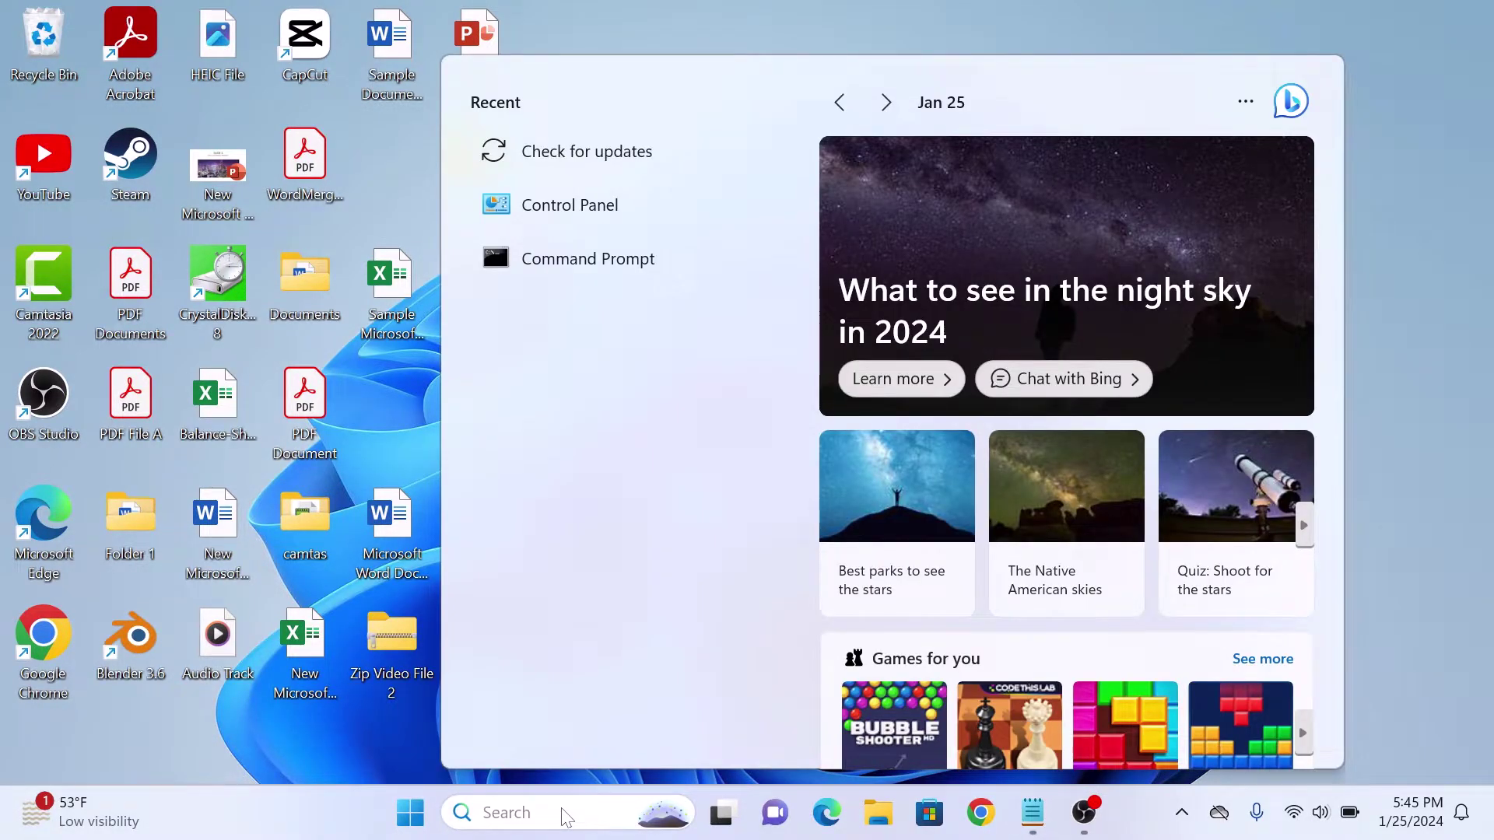
pyautogui.write('win')
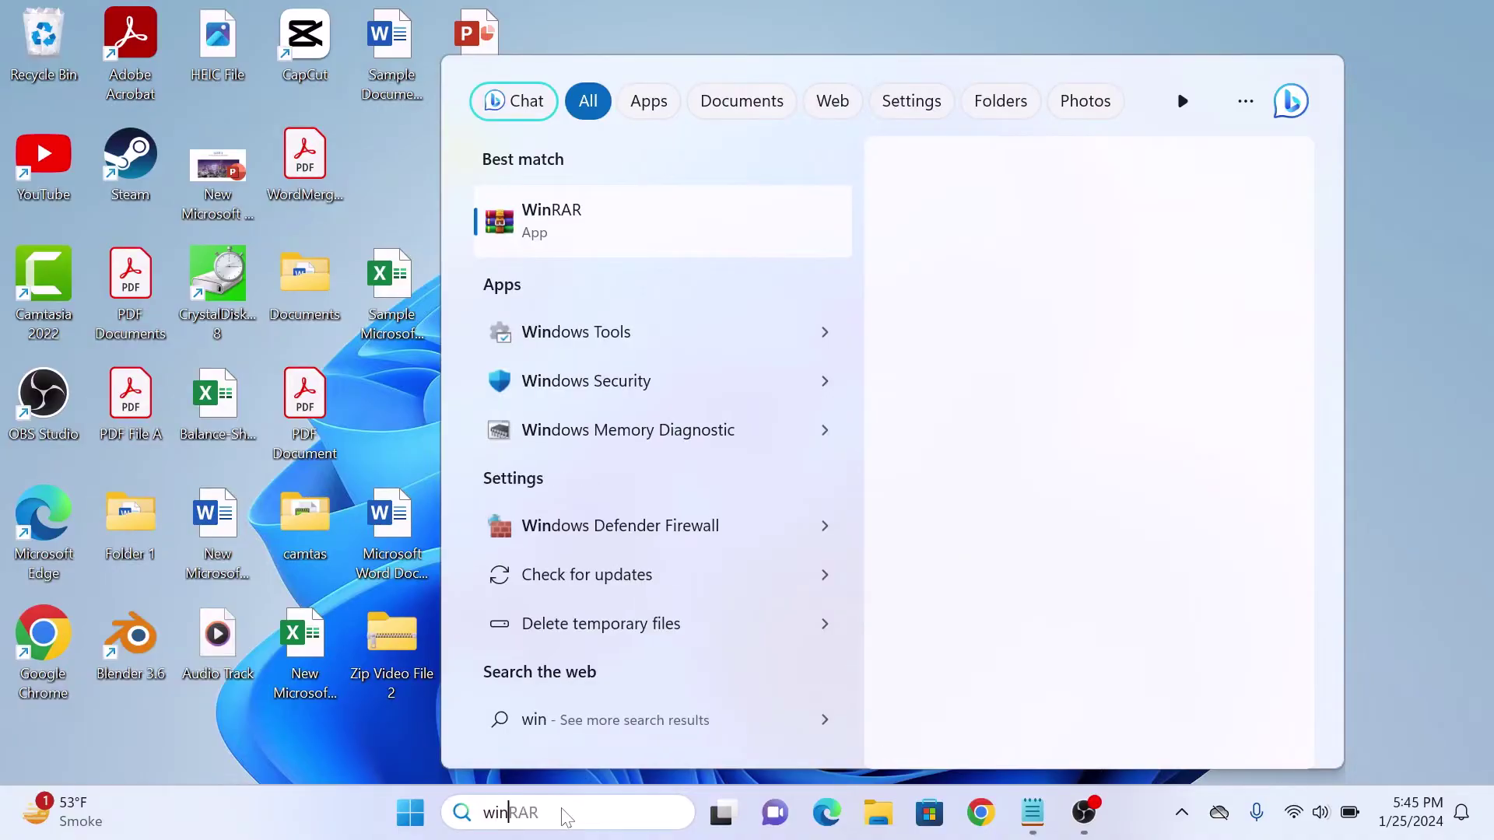
pyautogui.write('dows security')
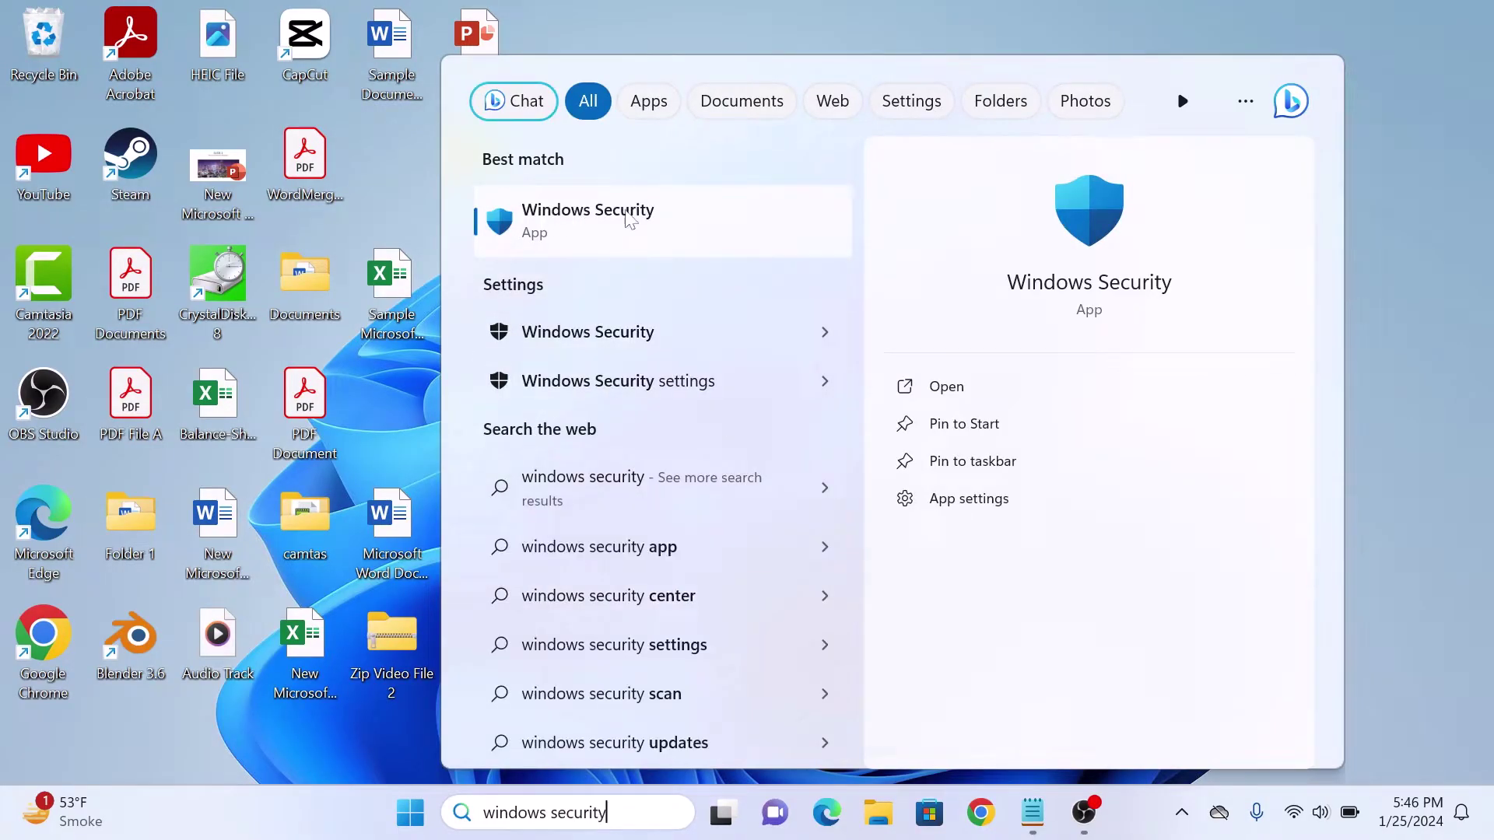
# - Launch Windows Security from the search results and open its Virus & threat protection page
pyautogui.click(631, 220)
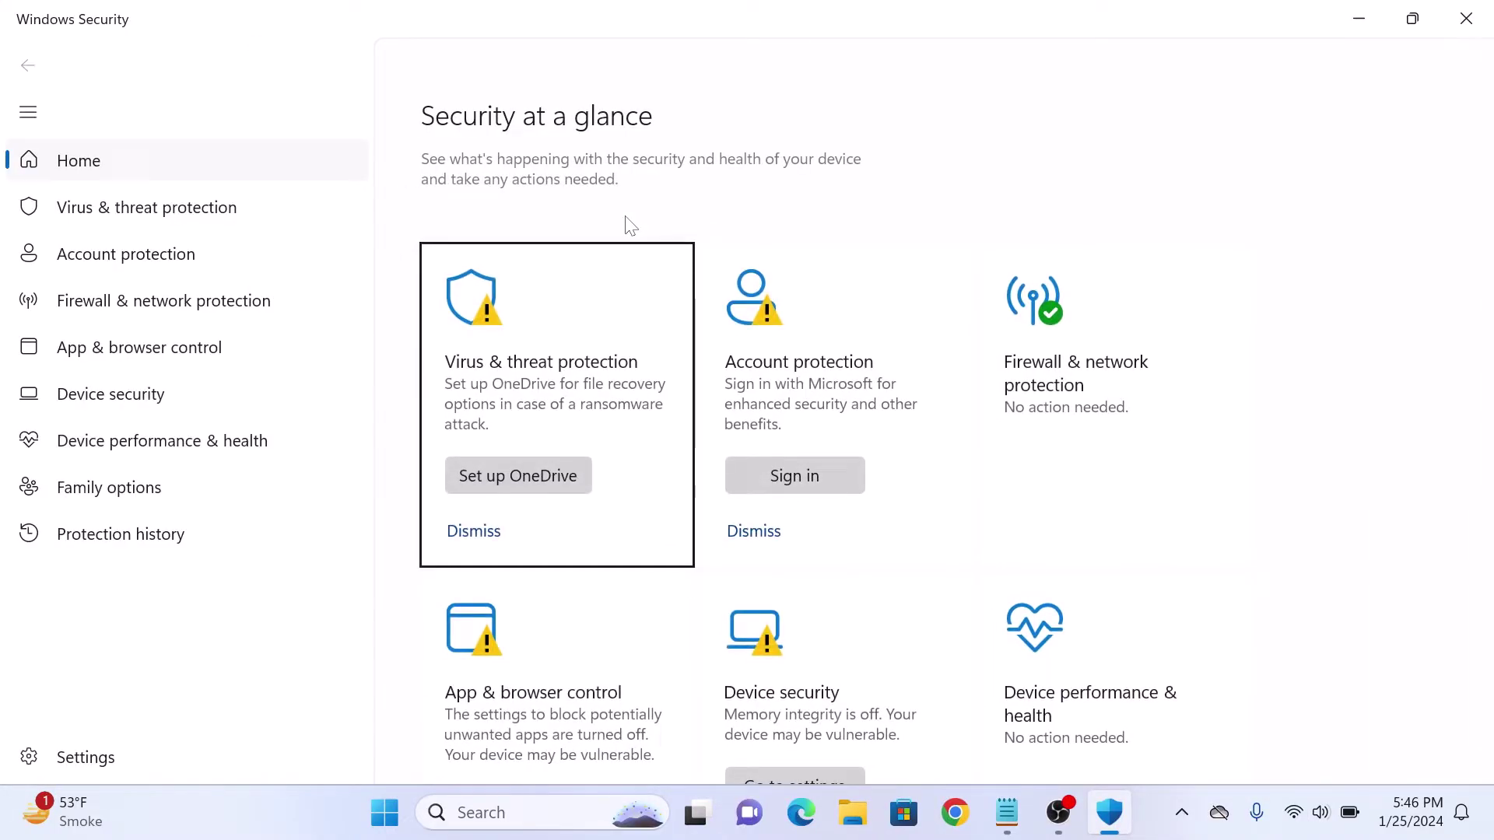
pyautogui.click(561, 392)
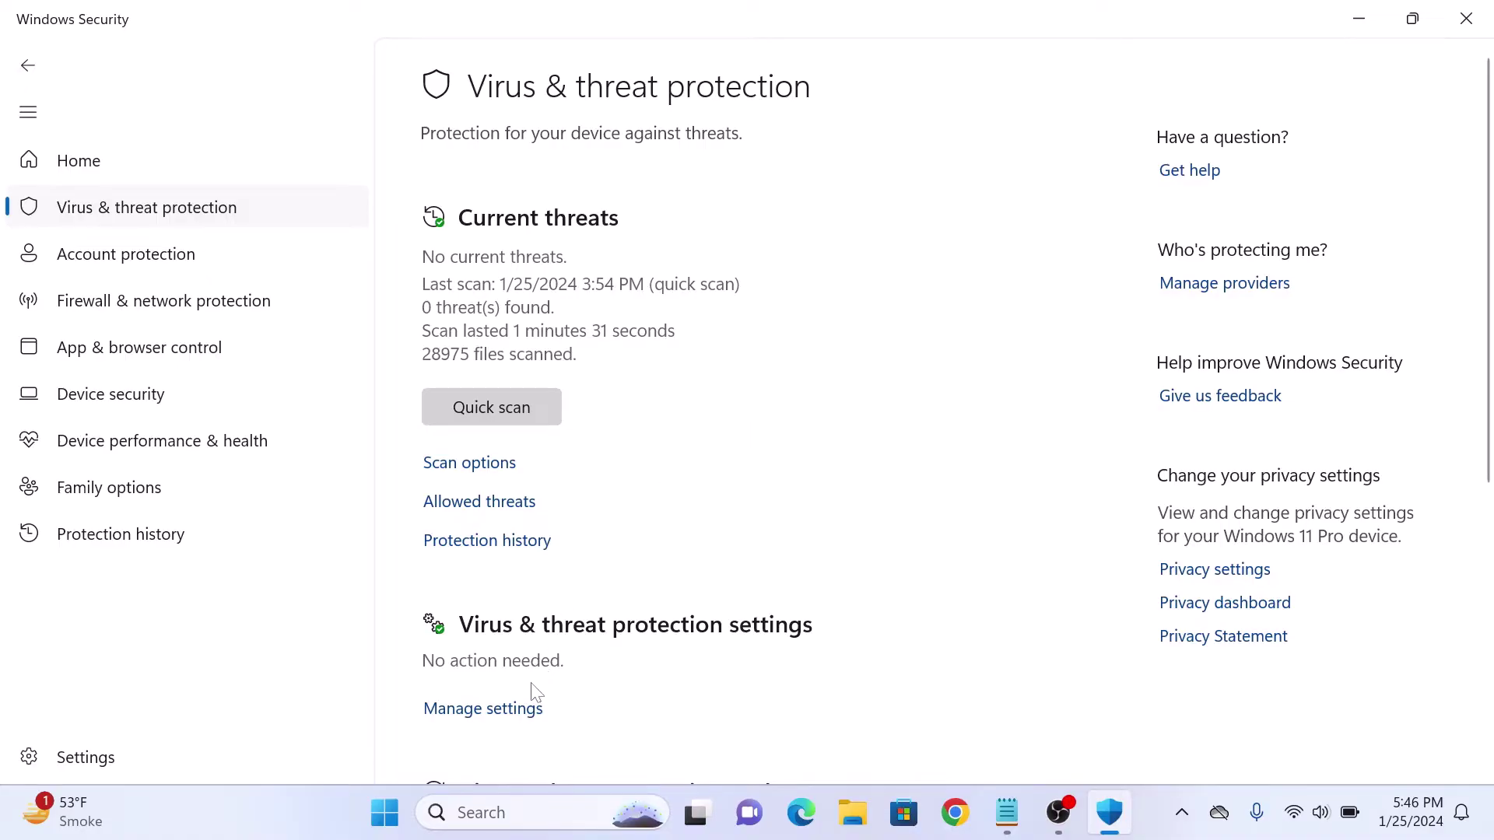
# - In Virus & threat protection settings, switch Real-time protection off, then back on
pyautogui.click(513, 709)
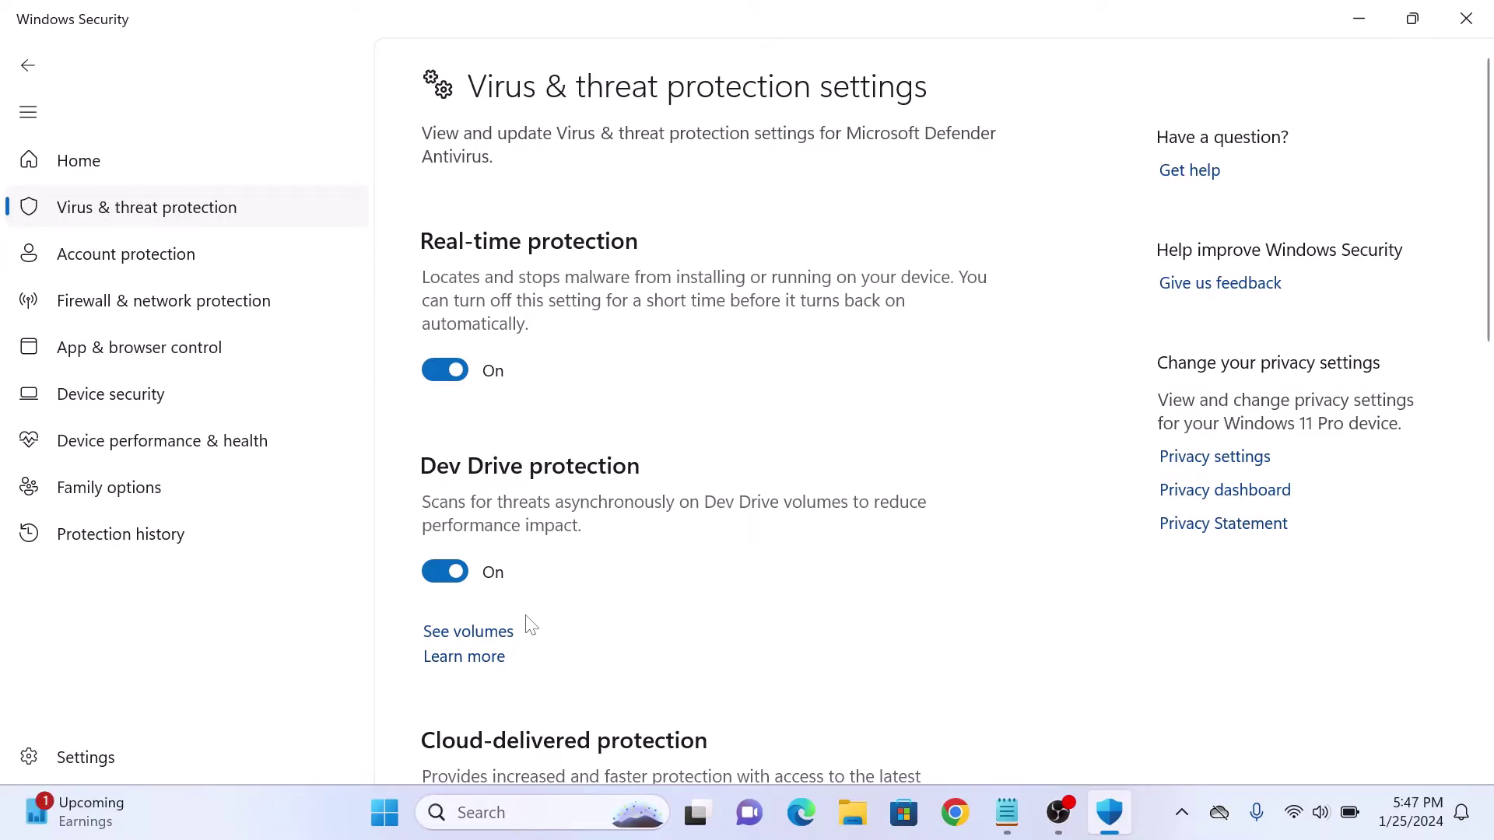
pyautogui.click(431, 375)
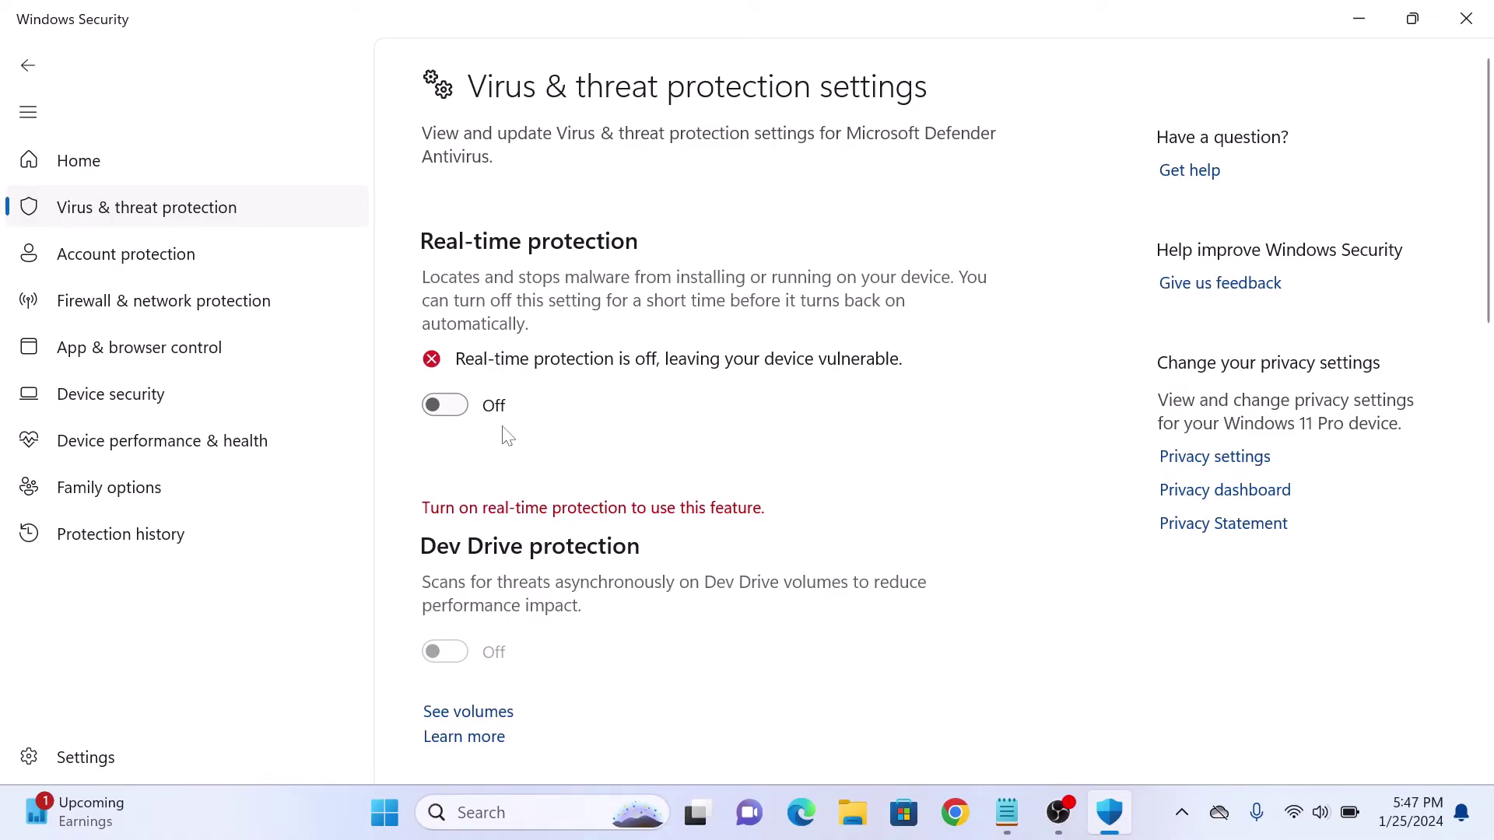
pyautogui.click(445, 405)
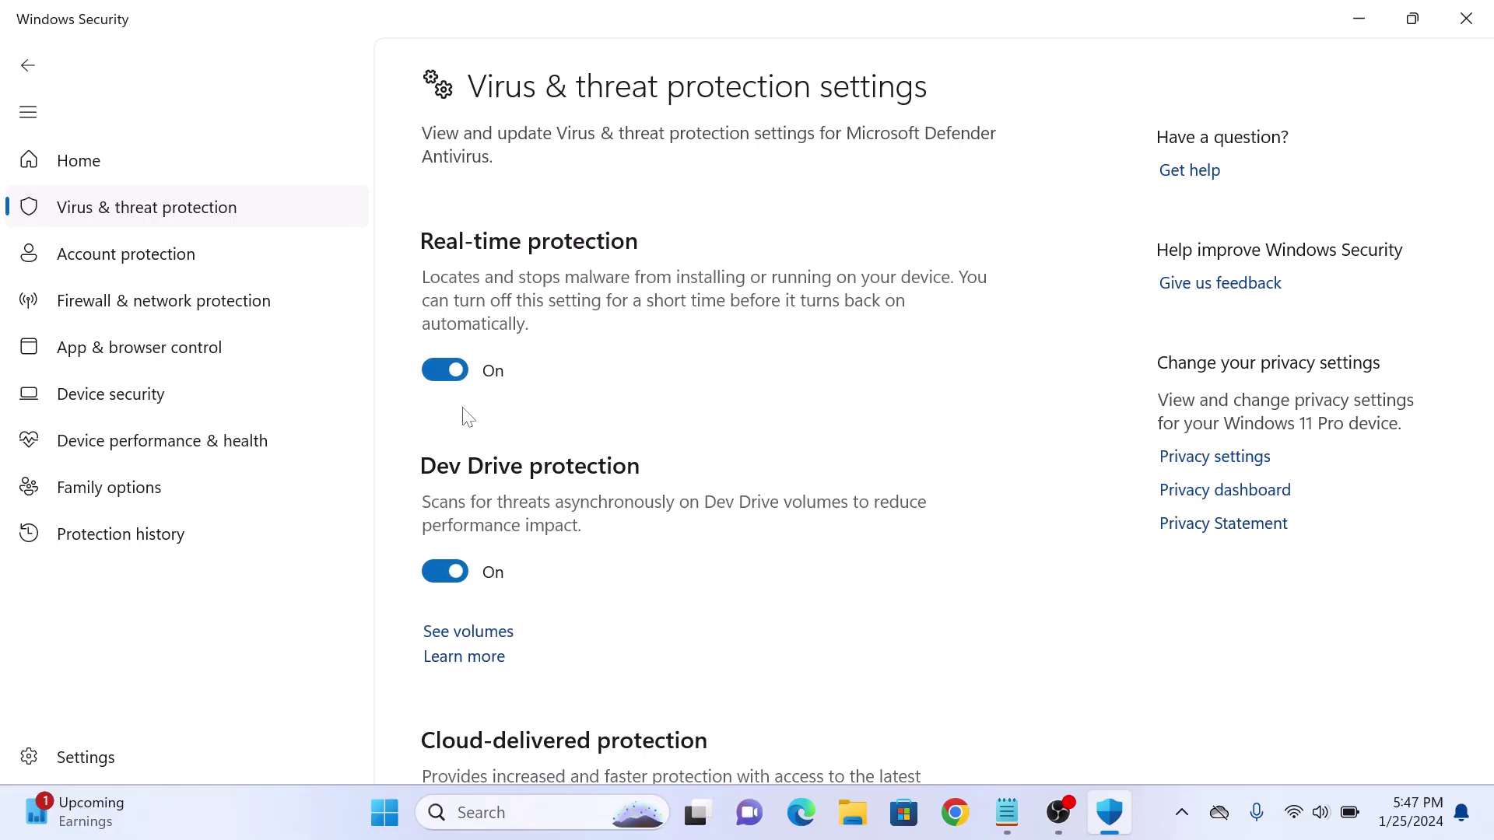